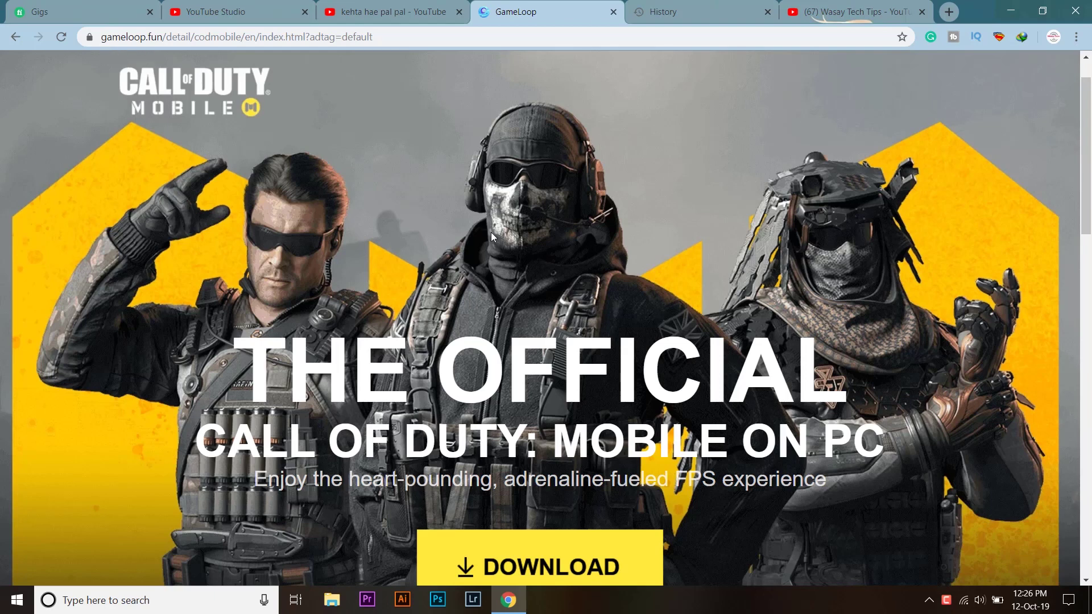
- Review the Call of Duty Mobile download details, then switch to the YouTube channel tab
scroll(490, 232, "down", 1)
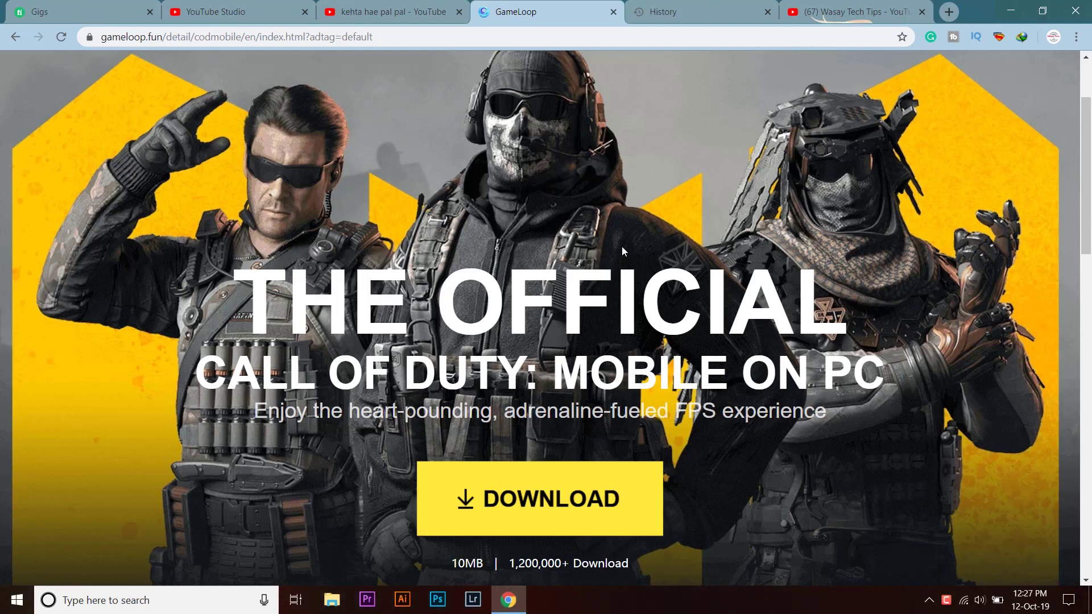
scroll(622, 247, "down", 2)
scroll(622, 250, "up", 1)
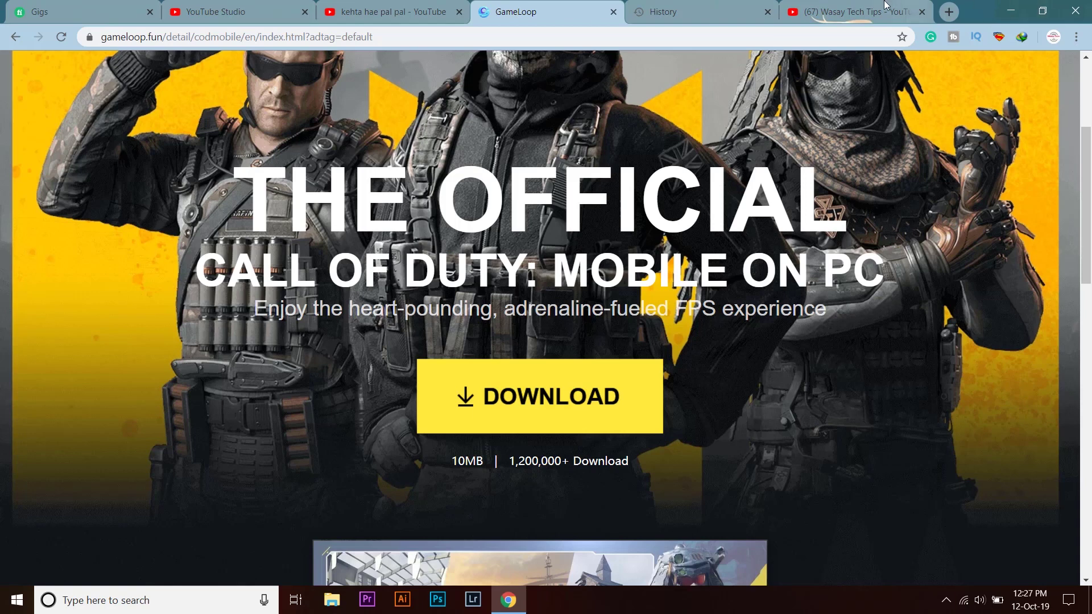
left_click(858, 11)
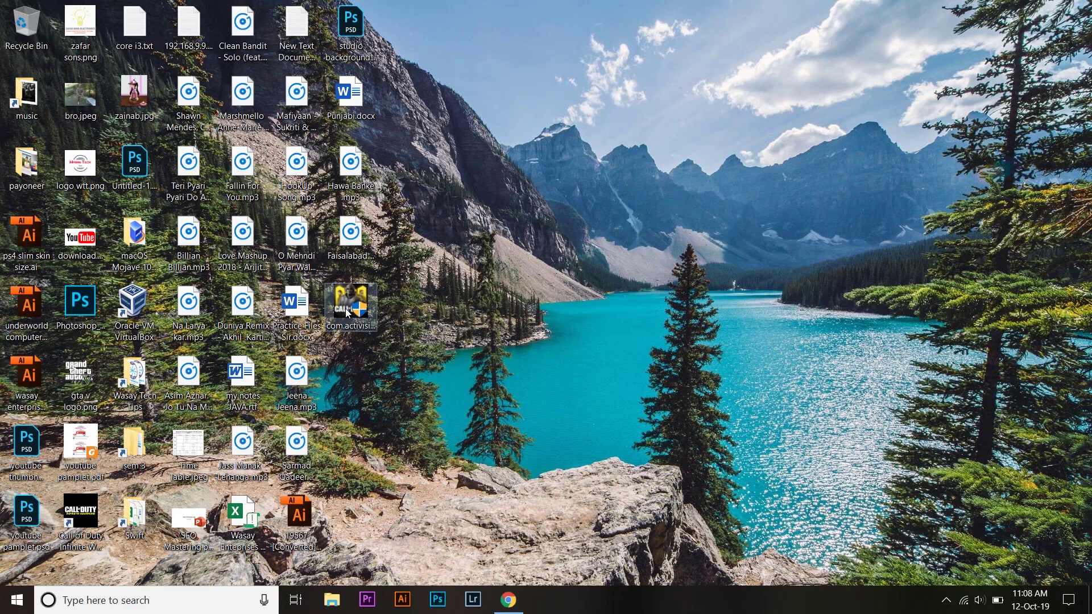
- Run the com.activision installer on the desktop as administrator
right_click(347, 312)
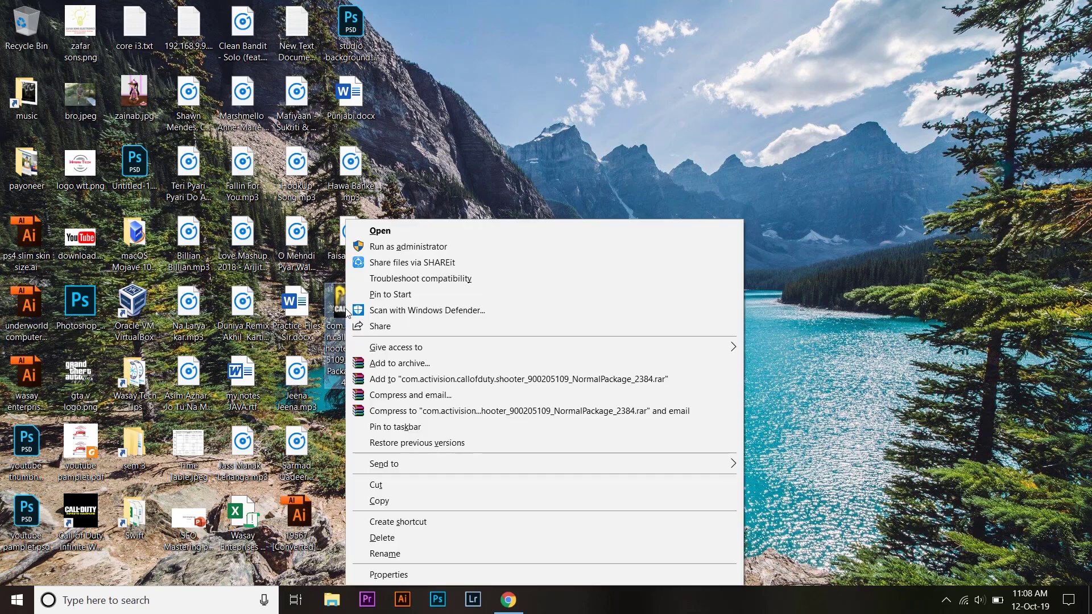
left_click(407, 247)
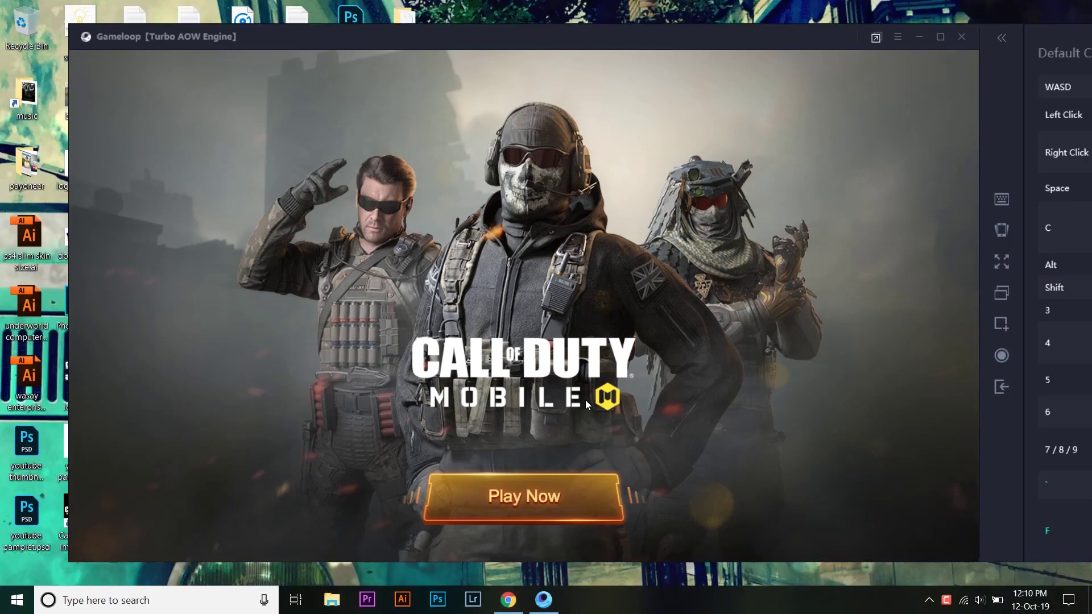
- Launch Call of Duty Mobile past the control tips, wait out the not-responding prompt, and reposition the window
left_click(531, 490)
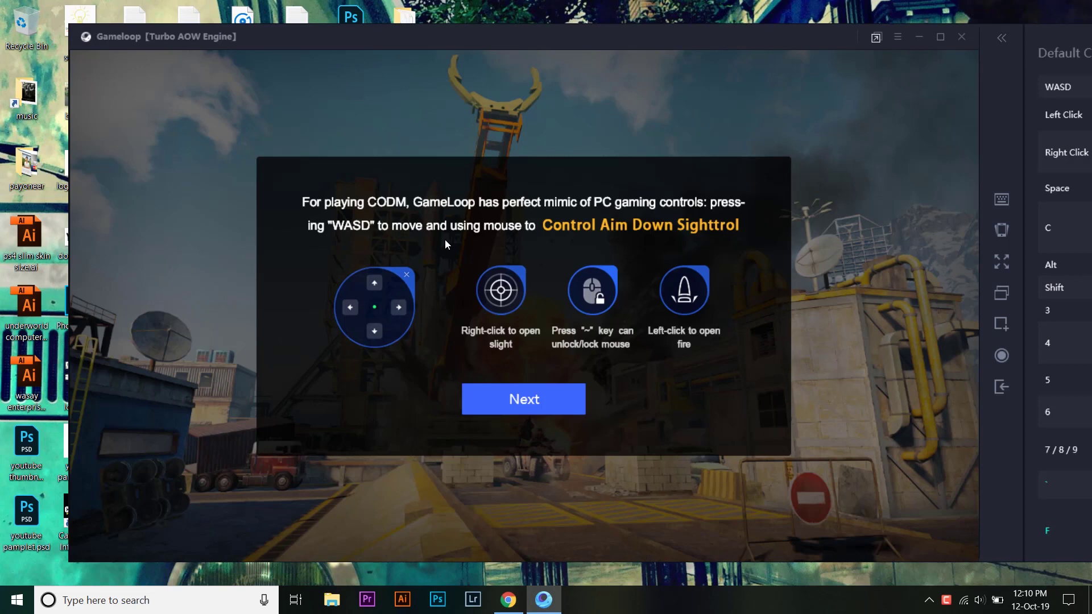
left_click(503, 384)
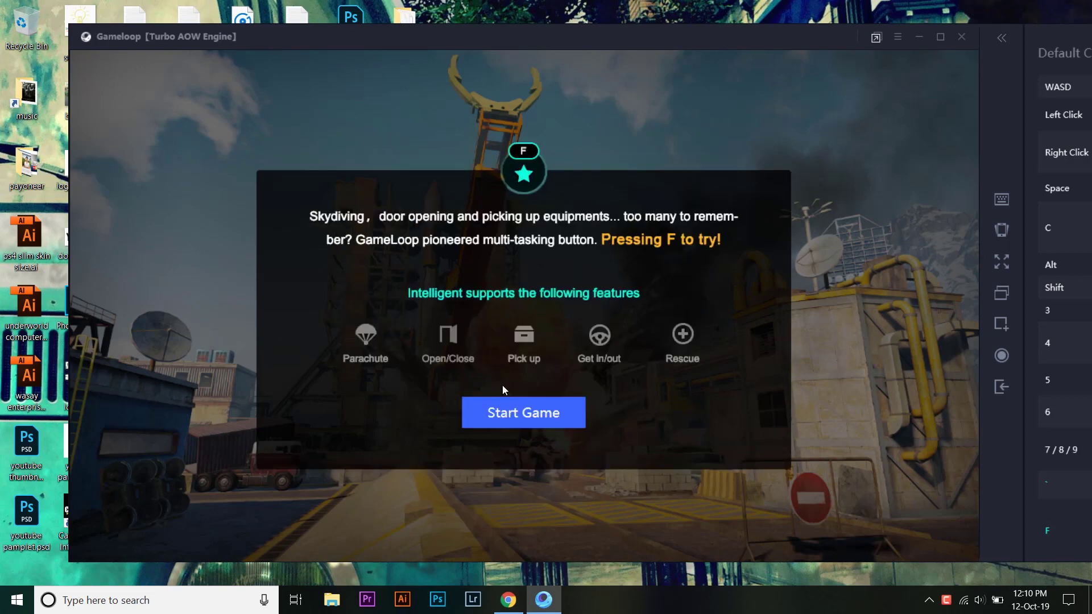
left_click(504, 400)
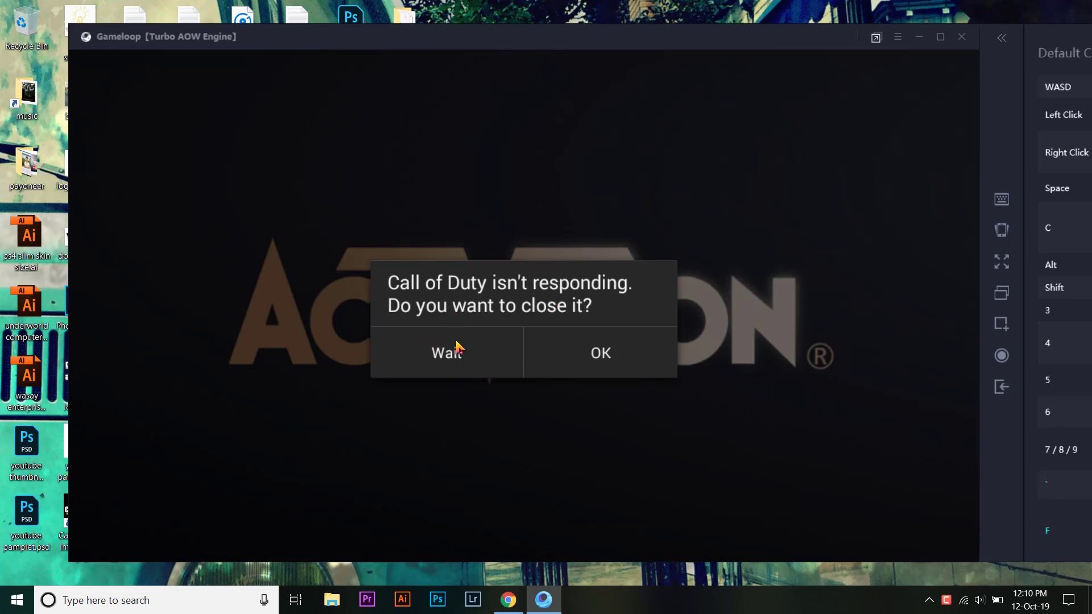
left_click(500, 359)
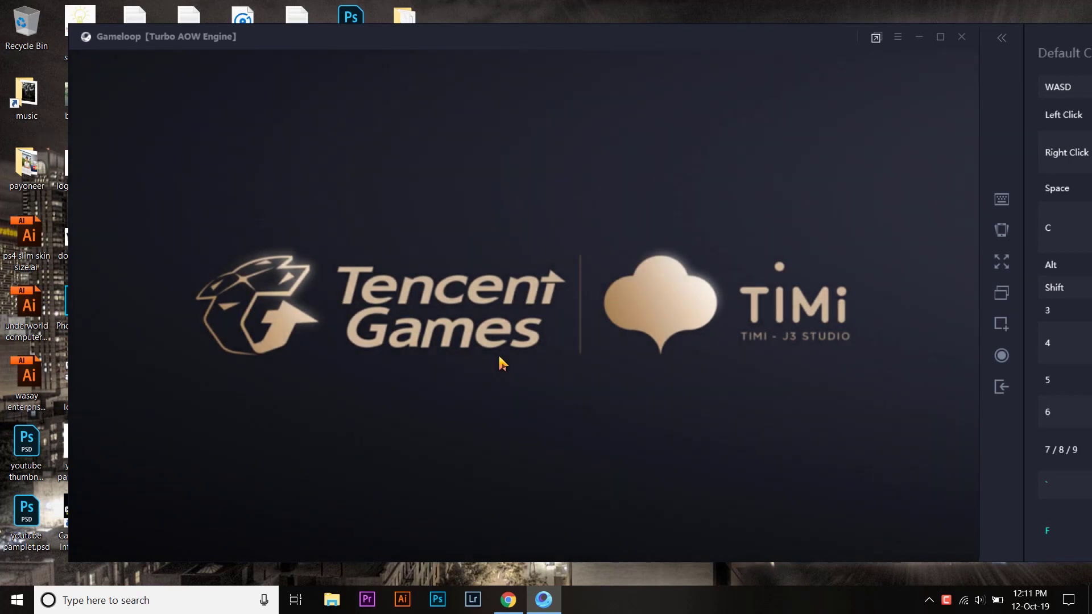
left_click_drag(964, 35, 933, 24)
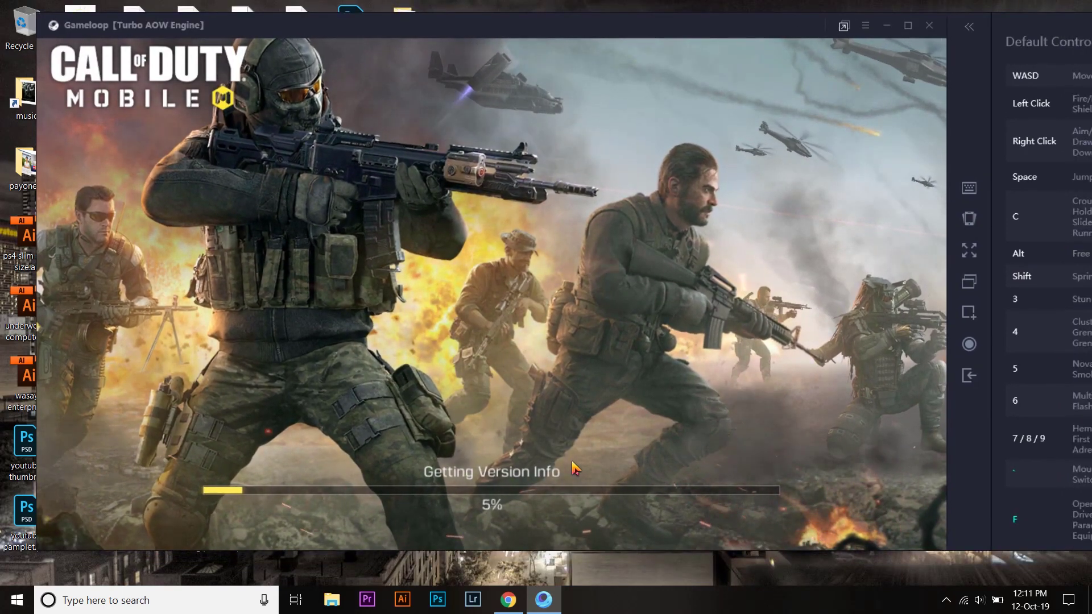
- Switch the GameLoop window to full screen
left_click(965, 250)
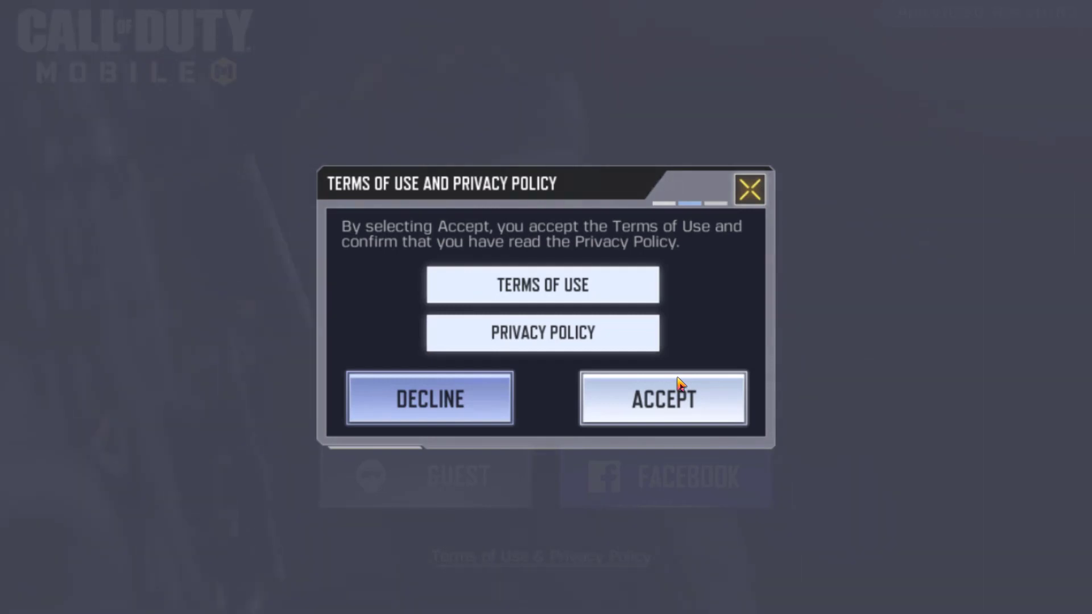
- Accept the terms, log in as a guest, name a character, and enter the bootcamp
left_click(664, 400)
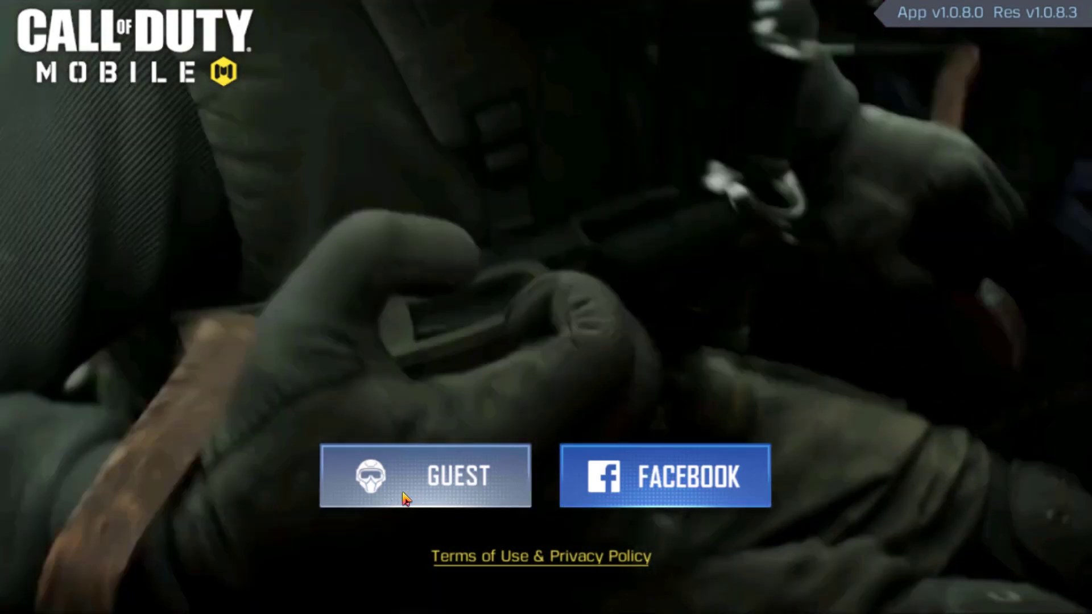
left_click(404, 498)
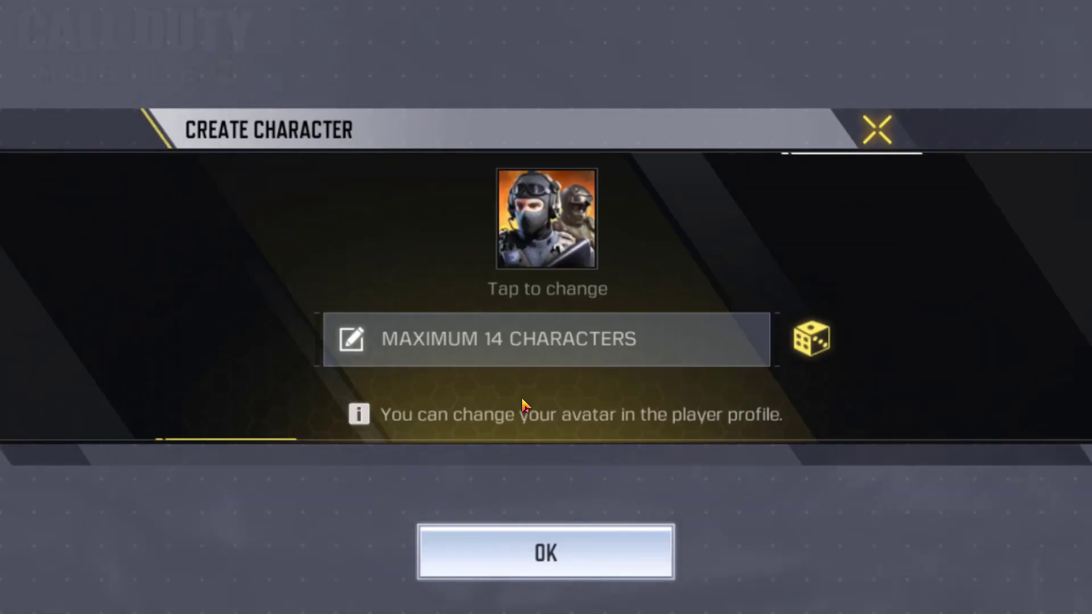
left_click(592, 345)
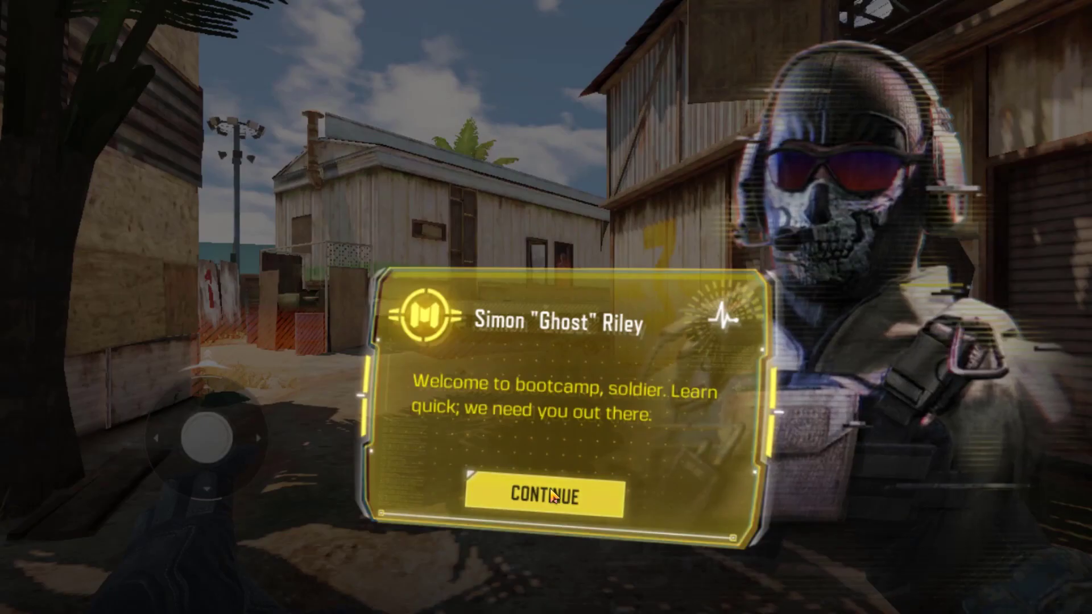
left_click(550, 486)
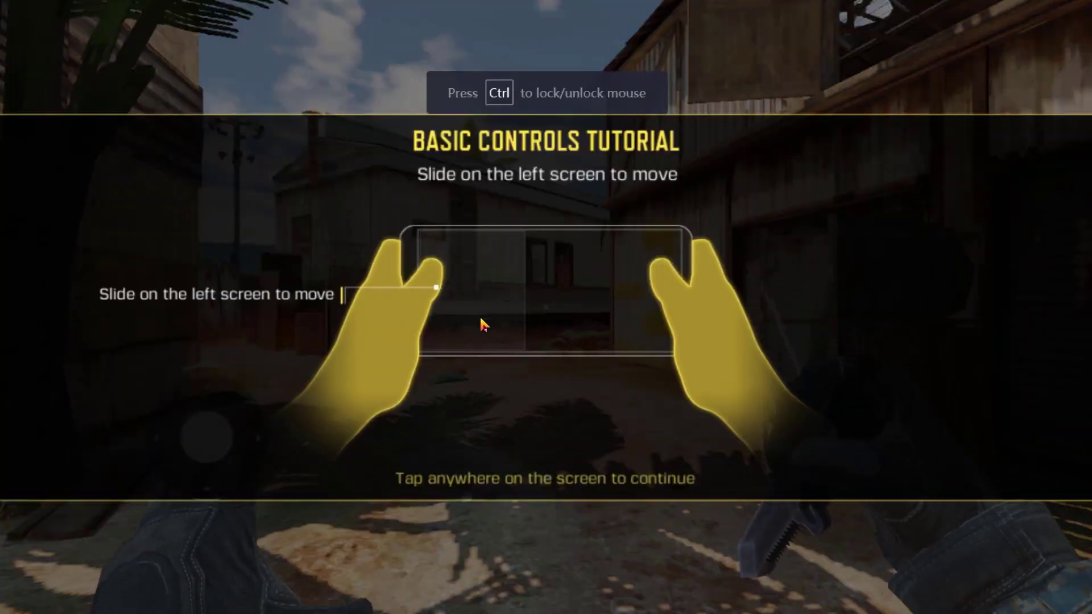
- Dismiss the movement tips, walk to the marker, and pick up the M4 assault rifle
left_click(516, 435)
left_click(721, 225)
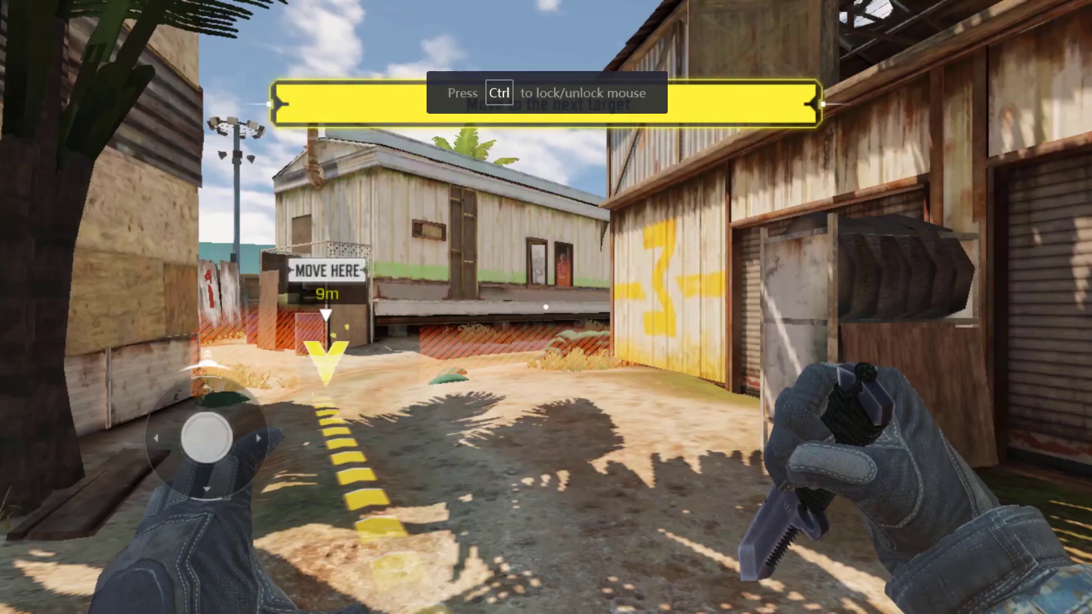
key("w")
key("a")
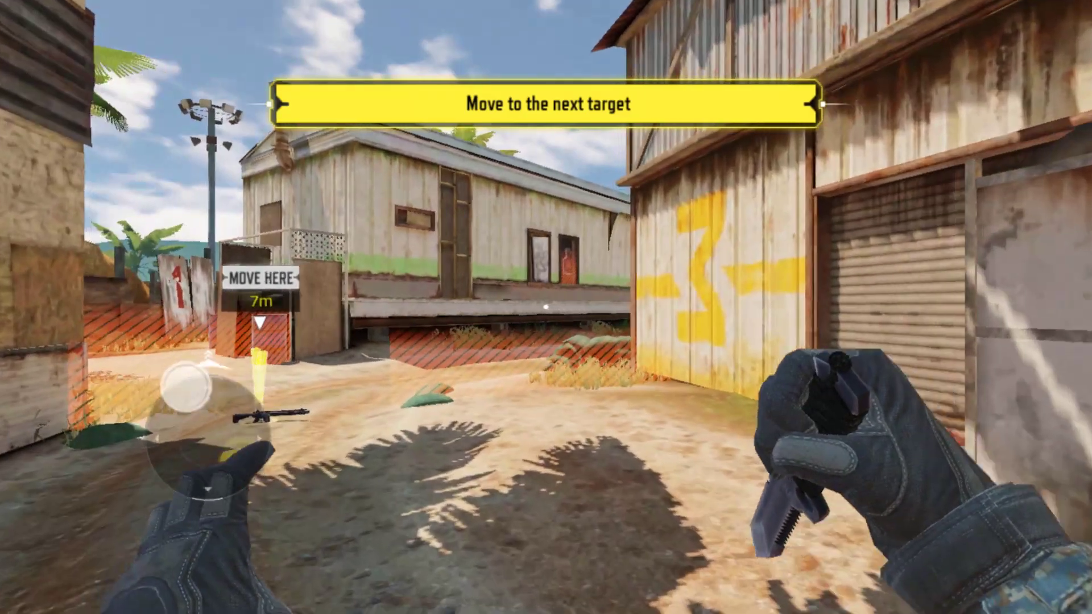
key("w")
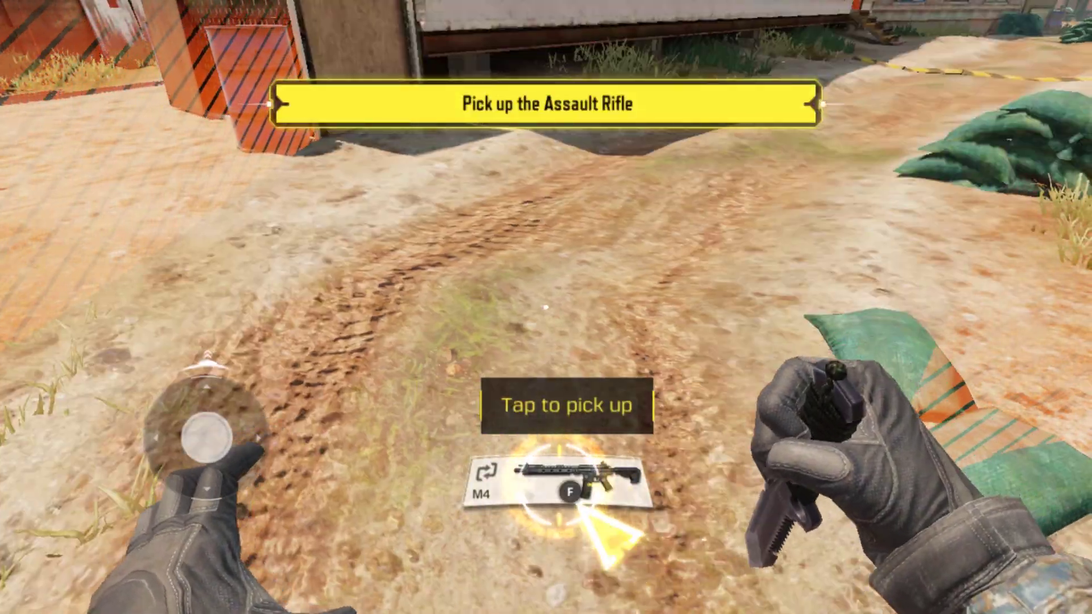
key("f")
key("w")
key("w")
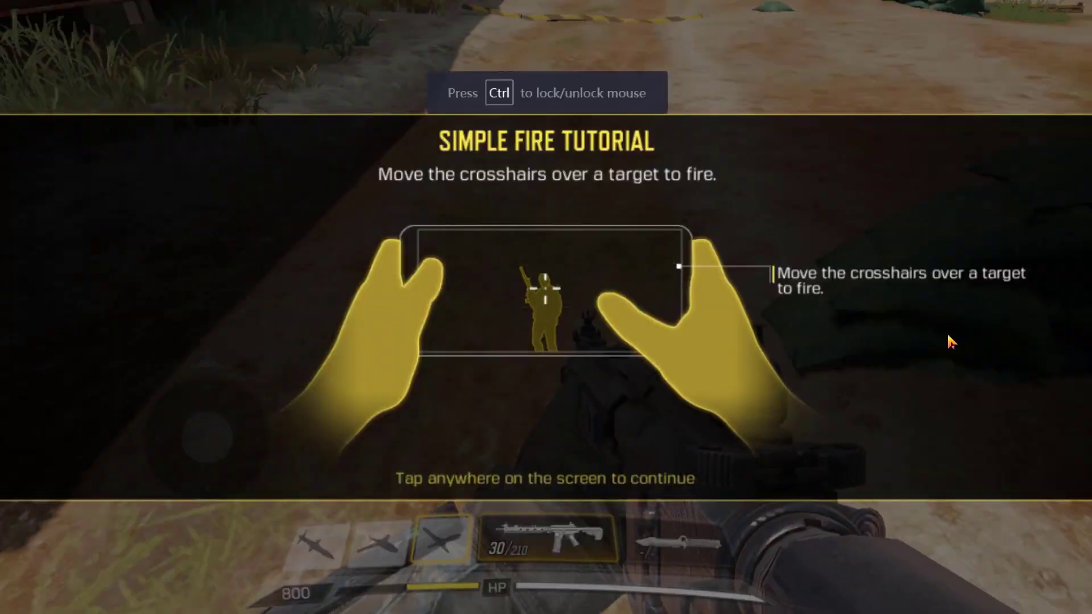
- Shoot the enemies with simple fire and switch the controls to Advanced Mode
left_click(946, 334)
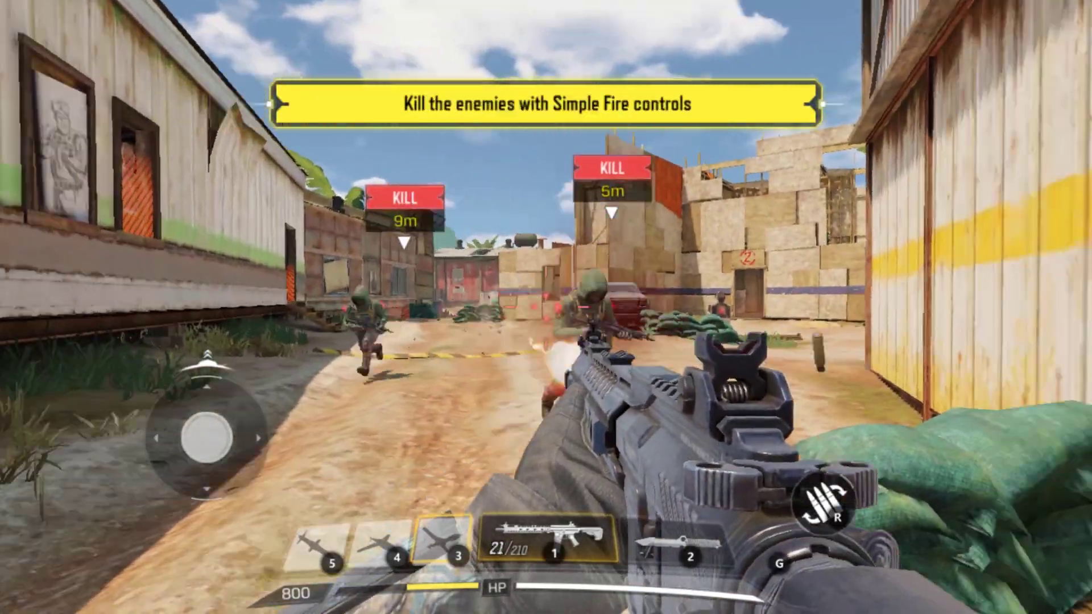
key("r")
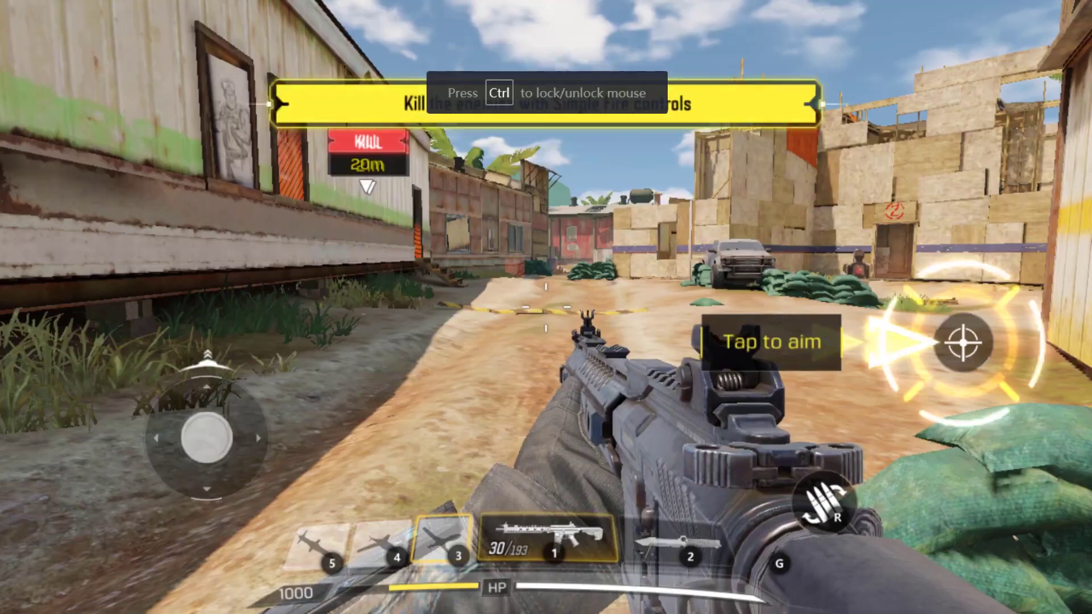
key("w")
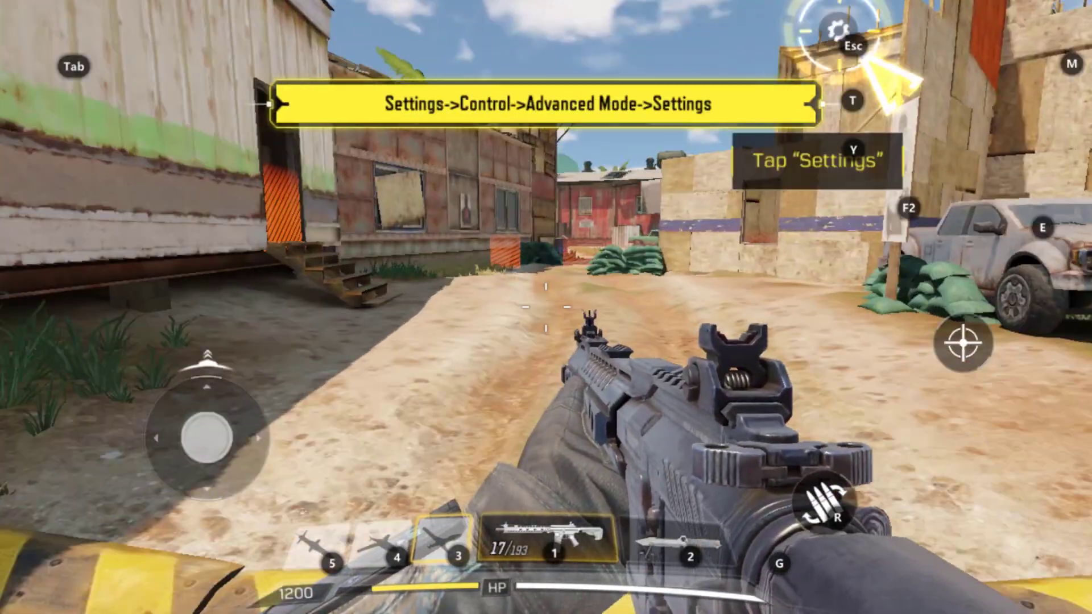
key("Escape")
left_click(332, 303)
left_click(858, 423)
key("Escape")
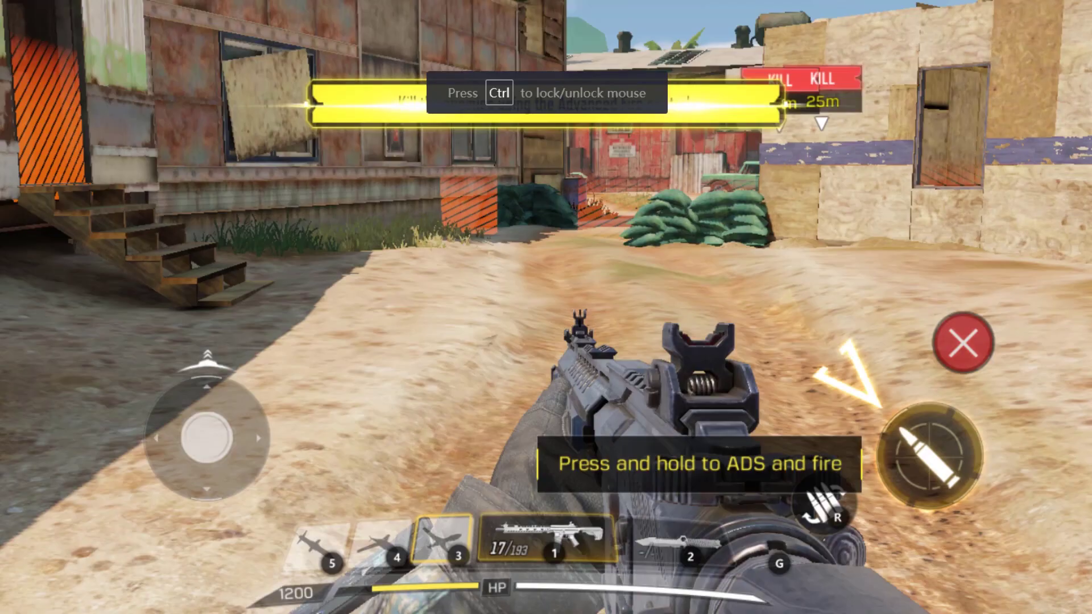
left_click(546, 307)
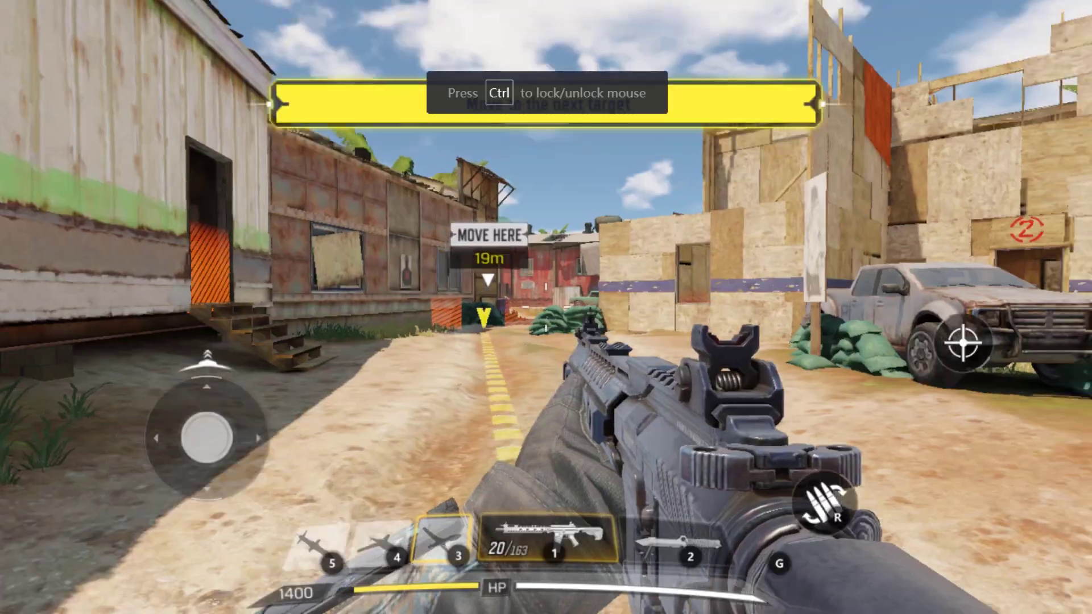
- Walk to the next MOVE HERE marker with the sniper rifle and aim through its scope
key("w")
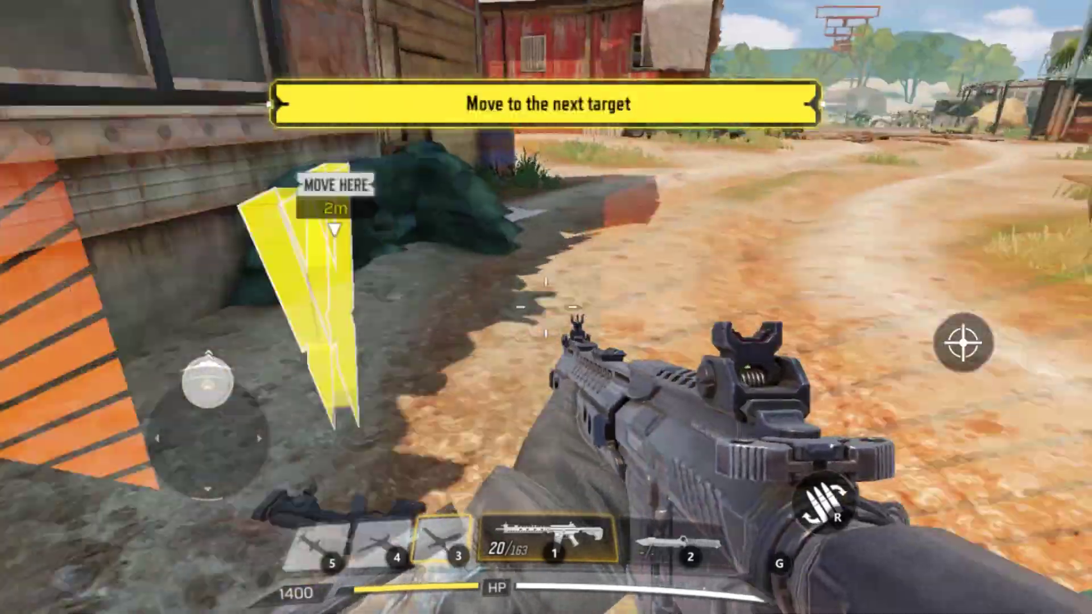
key("w")
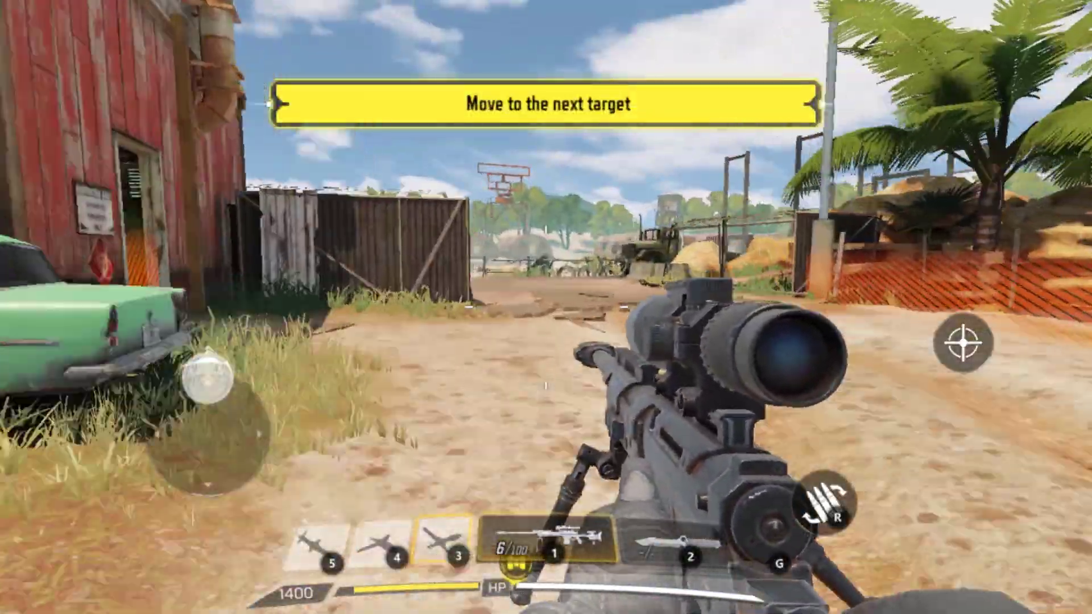
key("w")
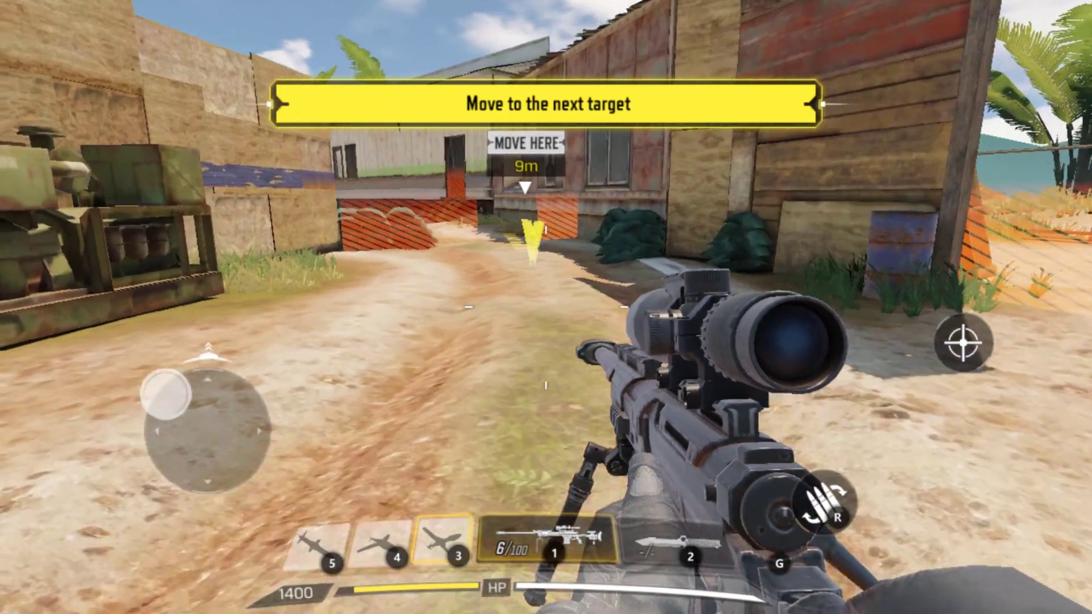
key("w")
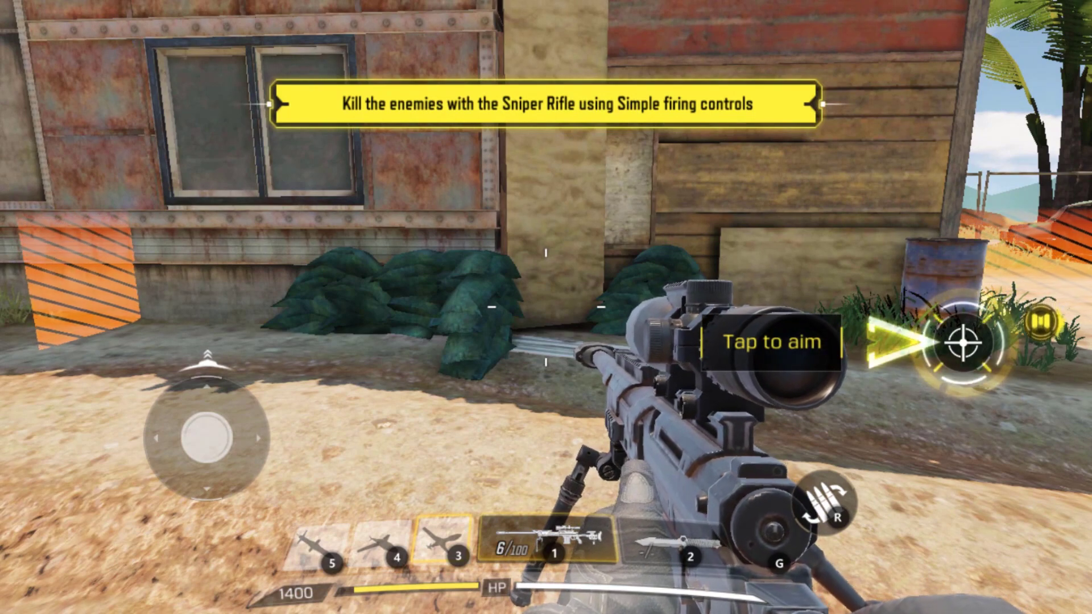
left_click(962, 341)
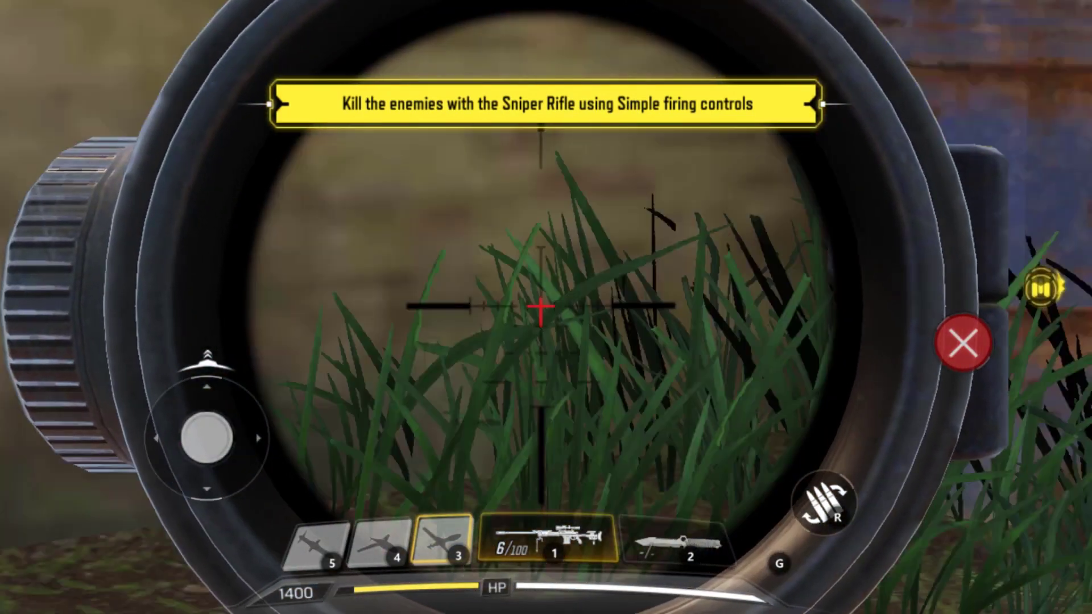